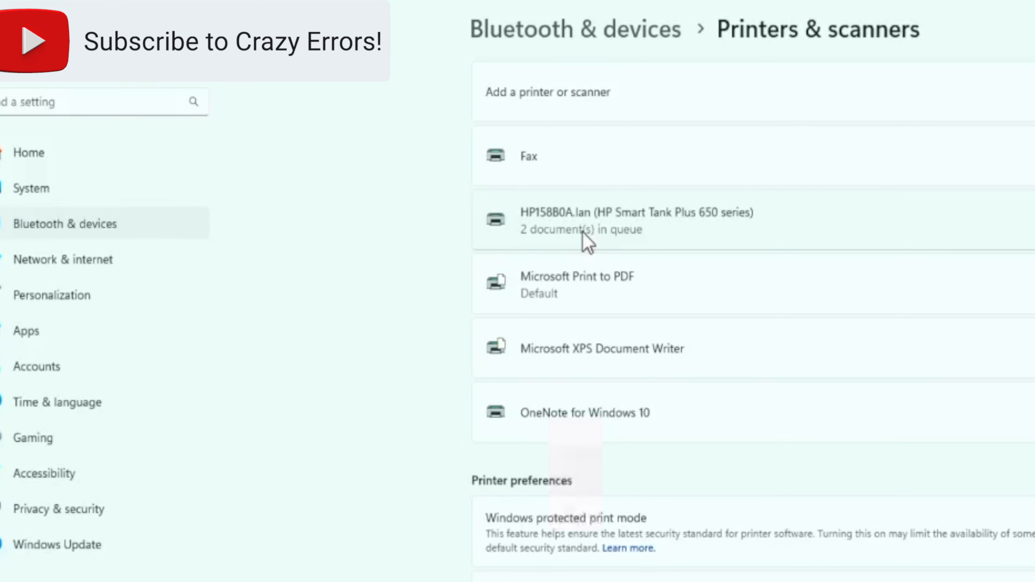
- Remove the HP Smart Tank Plus 650 series printer from the installed printers and scanners
{"action": "left_click", "coordinate": [654, 236]}
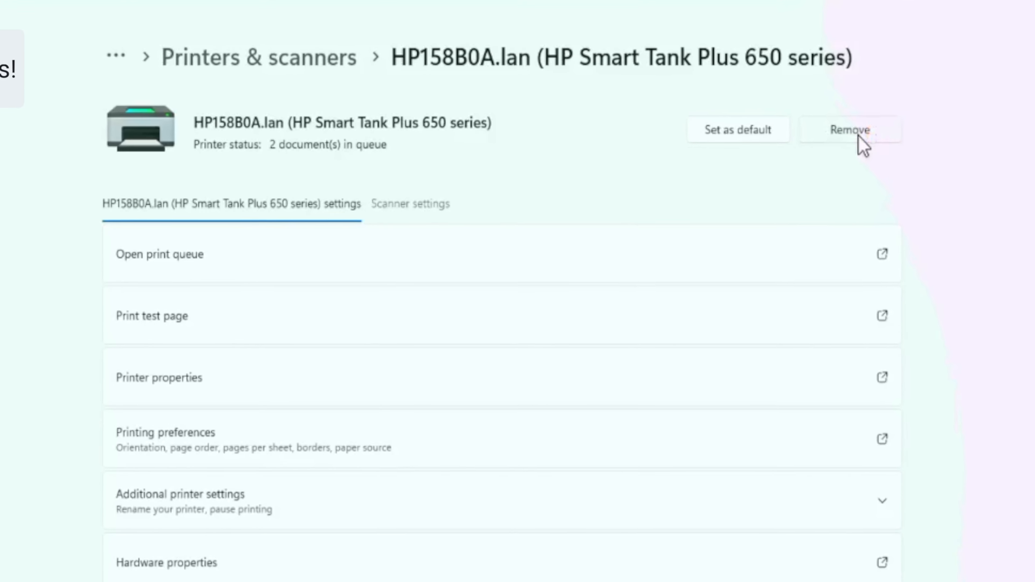
{"action": "left_click", "coordinate": [858, 137]}
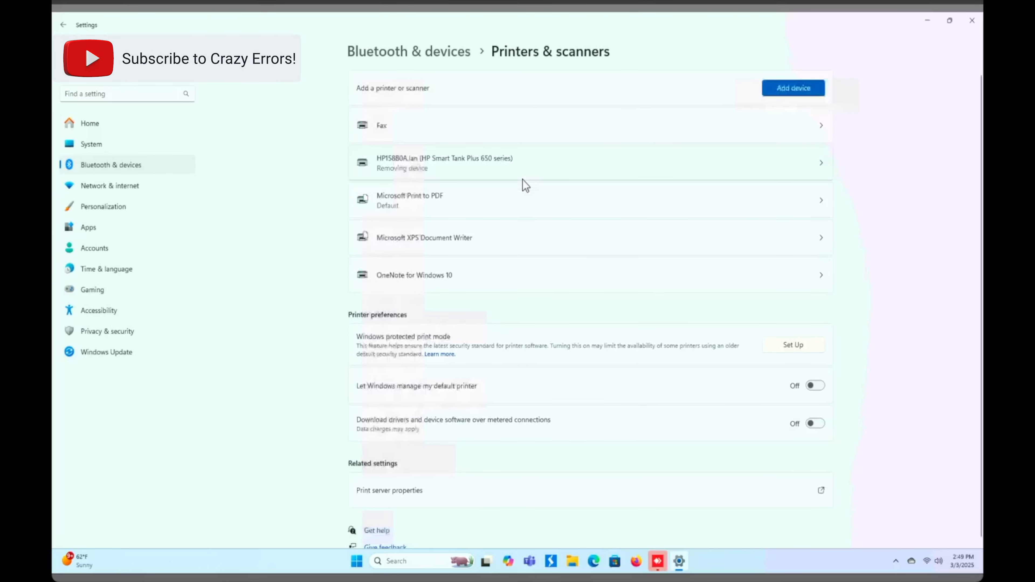
- Run appwiz.cpl, check the installed programs for HP printer software, and close Programs and Features and Settings
{"action": "key", "text": "super+r"}
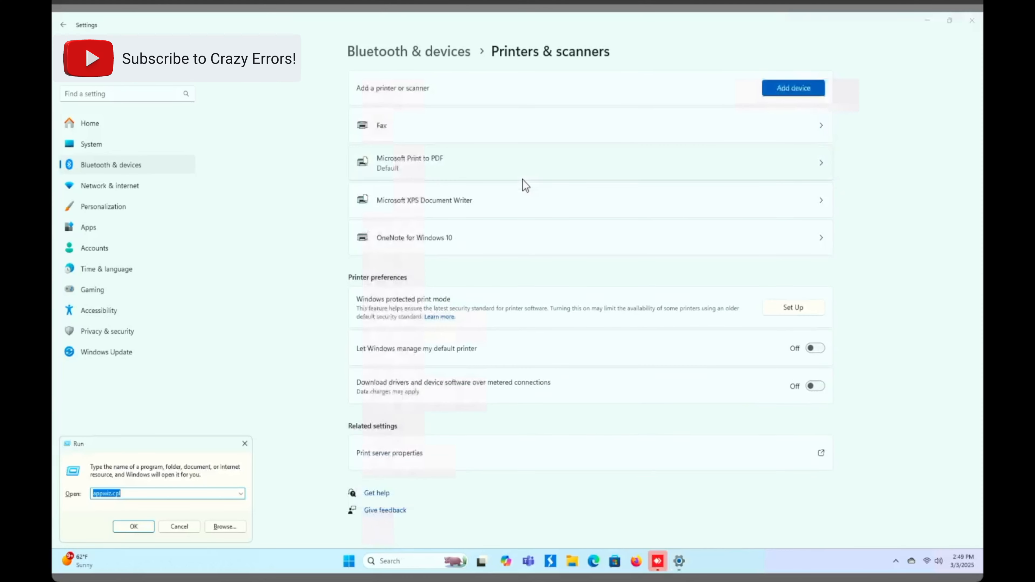
{"action": "type", "text": "appwiz.cpl"}
{"action": "key", "text": "Return"}
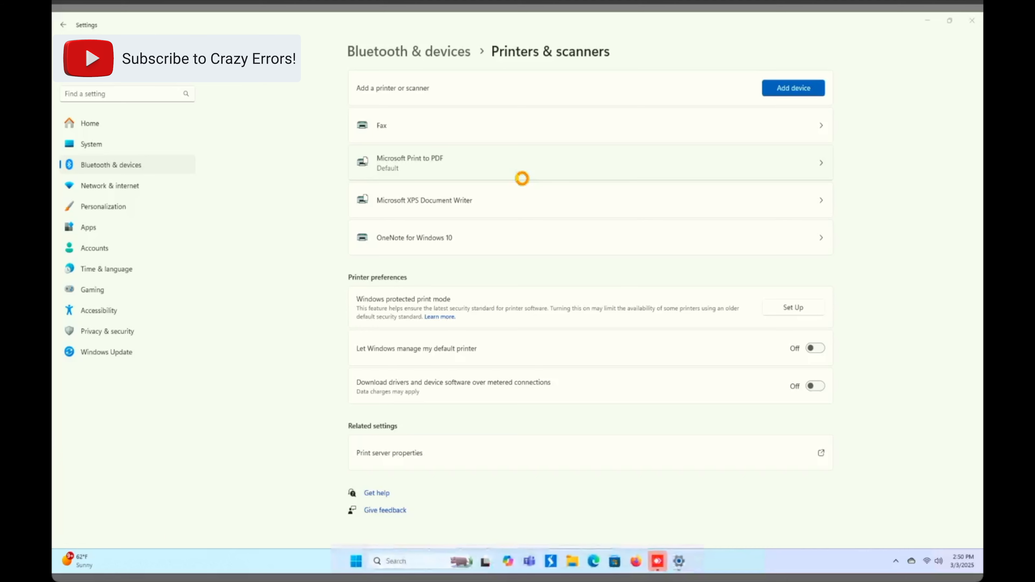
{"action": "left_click", "coordinate": [418, 315]}
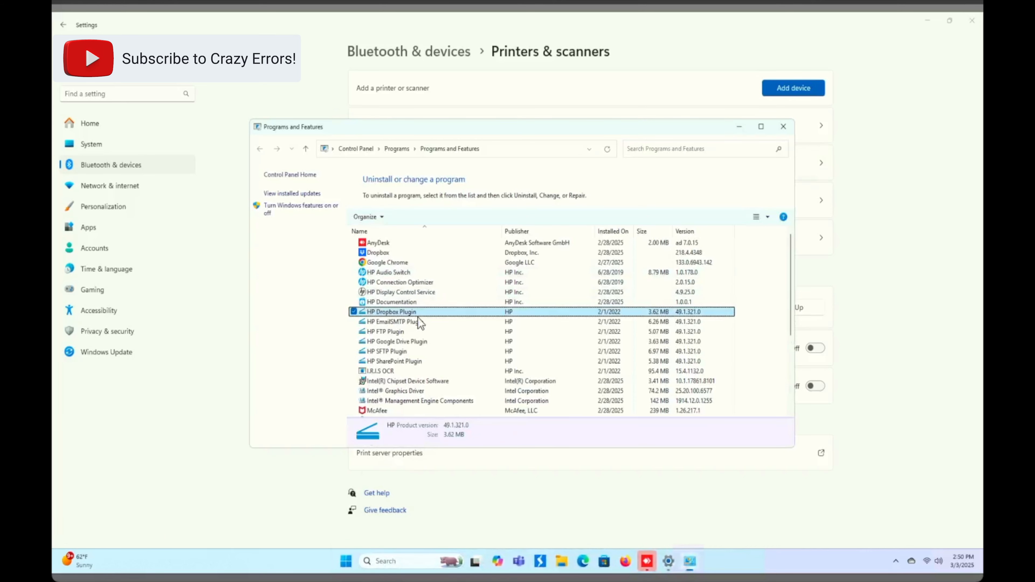
{"action": "key", "text": "Up"}
{"action": "key", "text": "Up"}
{"action": "key", "text": "Up"}
{"action": "key", "text": "Down"}
{"action": "key", "text": "Down"}
{"action": "key", "text": "Down"}
{"action": "key", "text": "Down"}
{"action": "key", "text": "Down"}
{"action": "key", "text": "Down"}
{"action": "key", "text": "Down"}
{"action": "key", "text": "Down"}
{"action": "key", "text": "Down"}
{"action": "key", "text": "Down"}
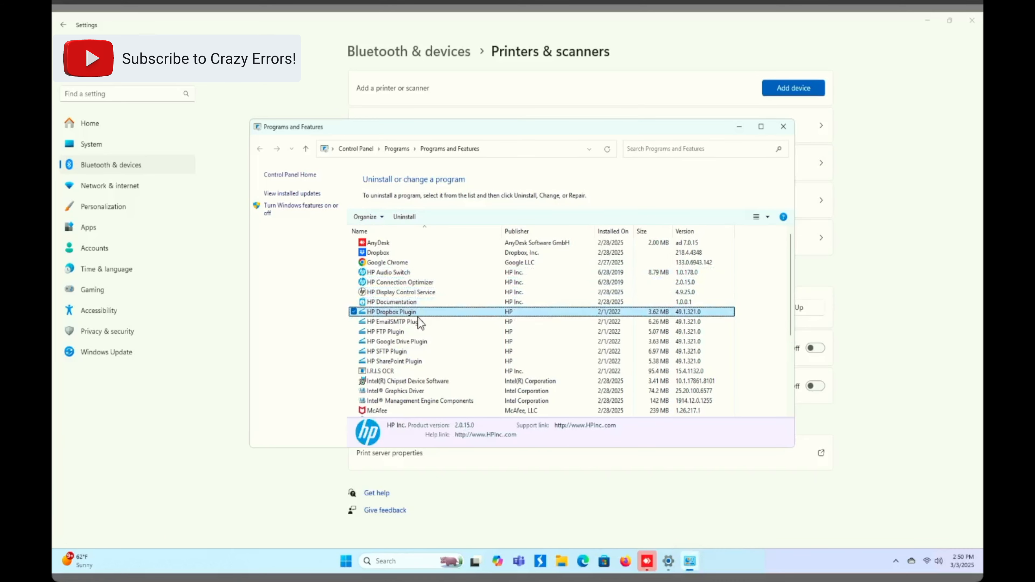
{"action": "key", "text": "Up"}
{"action": "key", "text": "Up"}
{"action": "key", "text": "Up"}
{"action": "key", "text": "Up"}
{"action": "key", "text": "Up"}
{"action": "key", "text": "Up"}
{"action": "key", "text": "Up"}
{"action": "key", "text": "Up"}
{"action": "key", "text": "Up"}
{"action": "key", "text": "Up"}
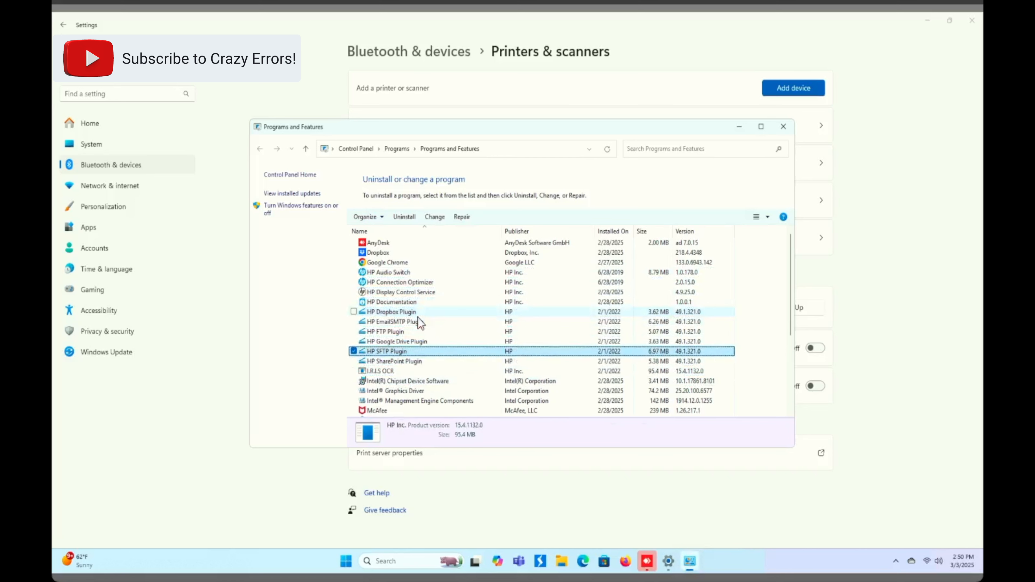
{"action": "key", "text": "Up"}
{"action": "key", "text": "Up"}
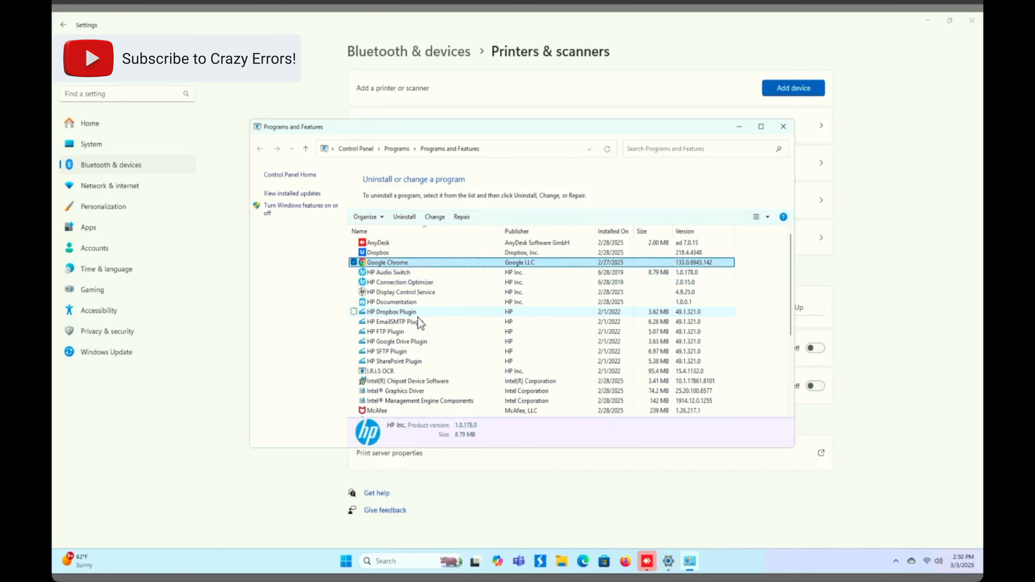
{"action": "left_click", "coordinate": [783, 128]}
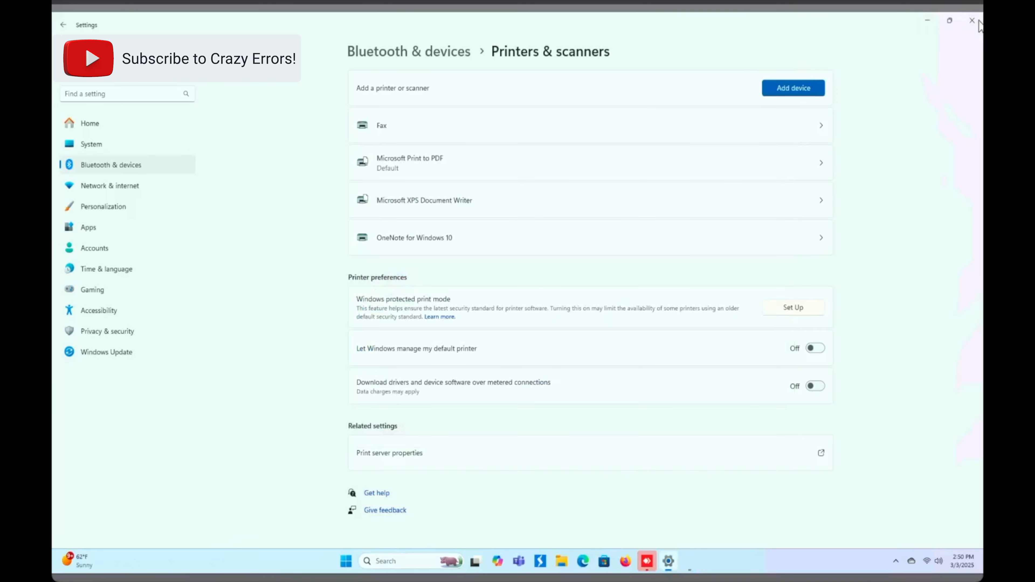
{"action": "left_click", "coordinate": [972, 21]}
{"action": "left_click", "coordinate": [600, 561]}
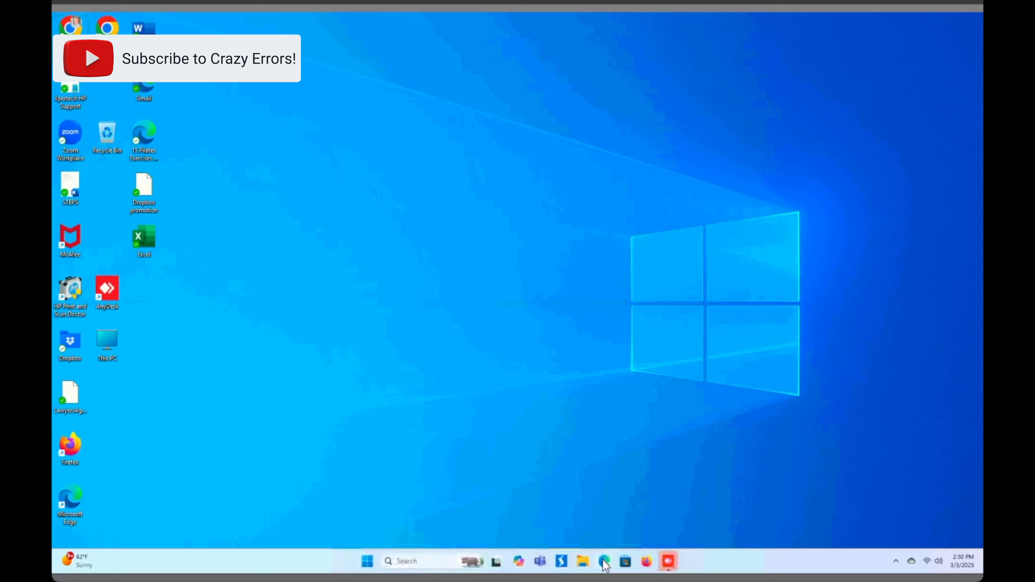
{"action": "type", "text": "hp"}
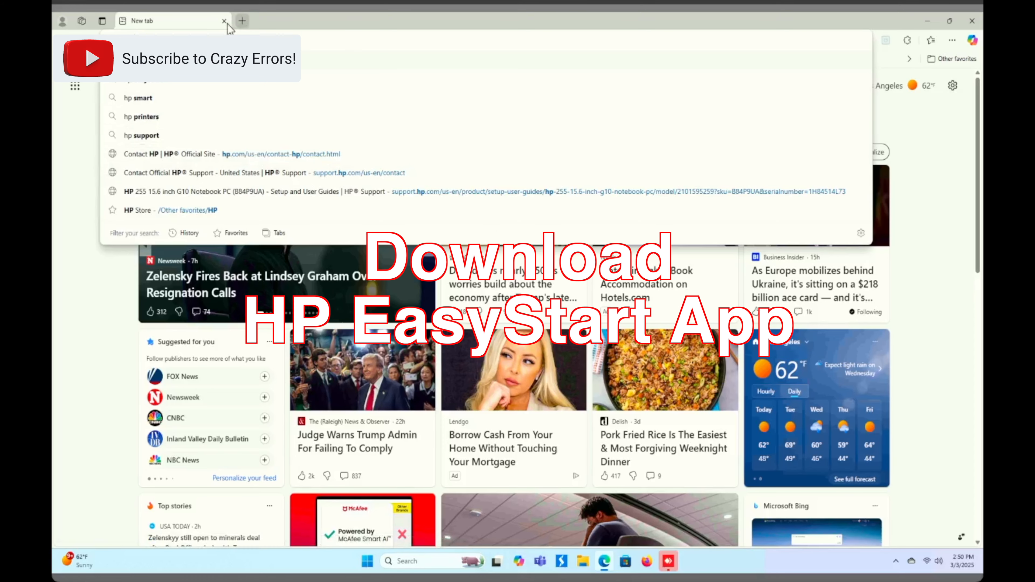
{"action": "left_click", "coordinate": [225, 21]}
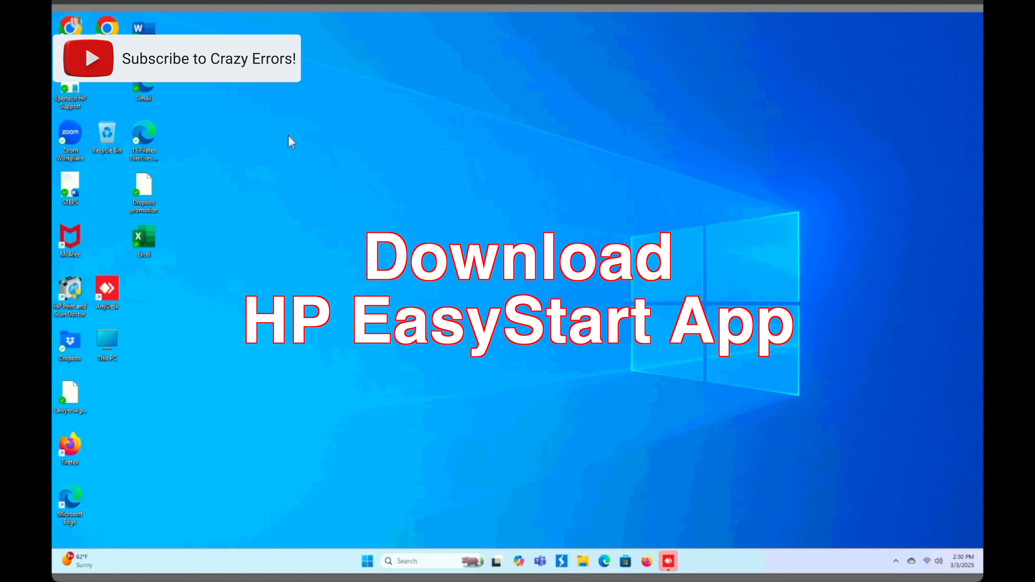
- In Microsoft Edge, search the web for "hp easystart download" and open HP's Easy Start Software and Driver Downloads page
{"action": "left_click", "coordinate": [600, 552]}
{"action": "type", "text": "hp easystart"}
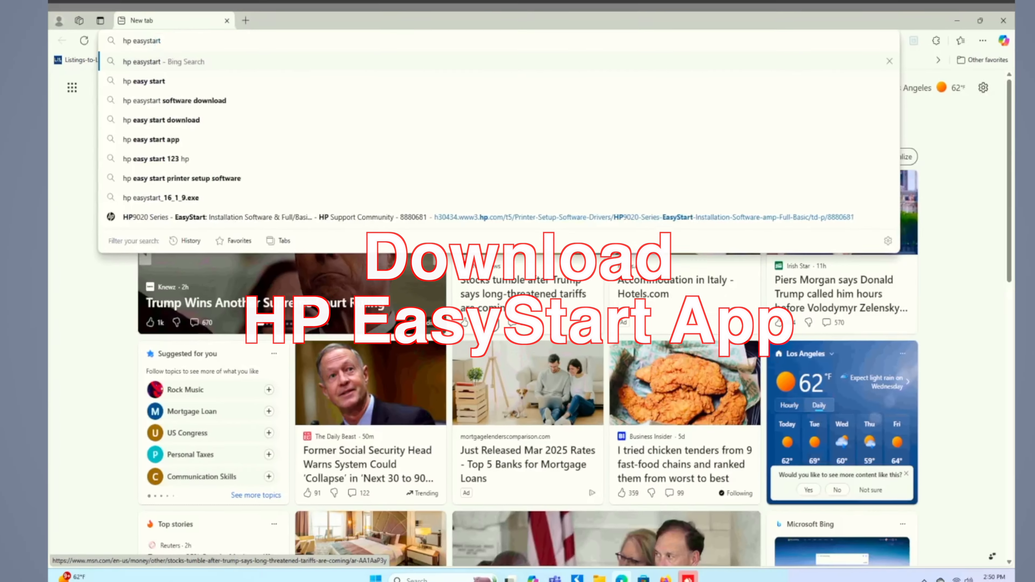
{"action": "key", "text": "Return"}
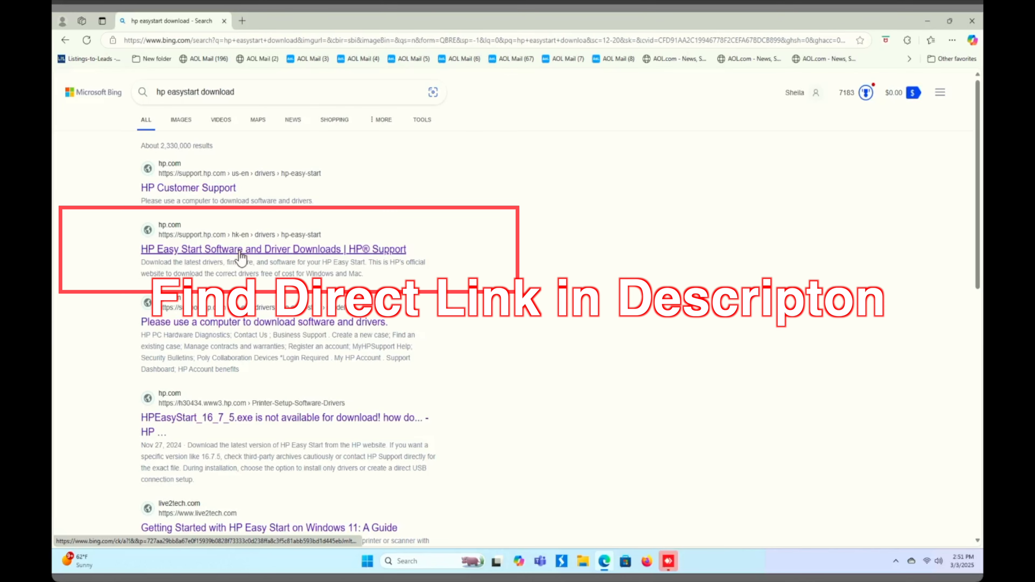
{"action": "left_click", "coordinate": [240, 253]}
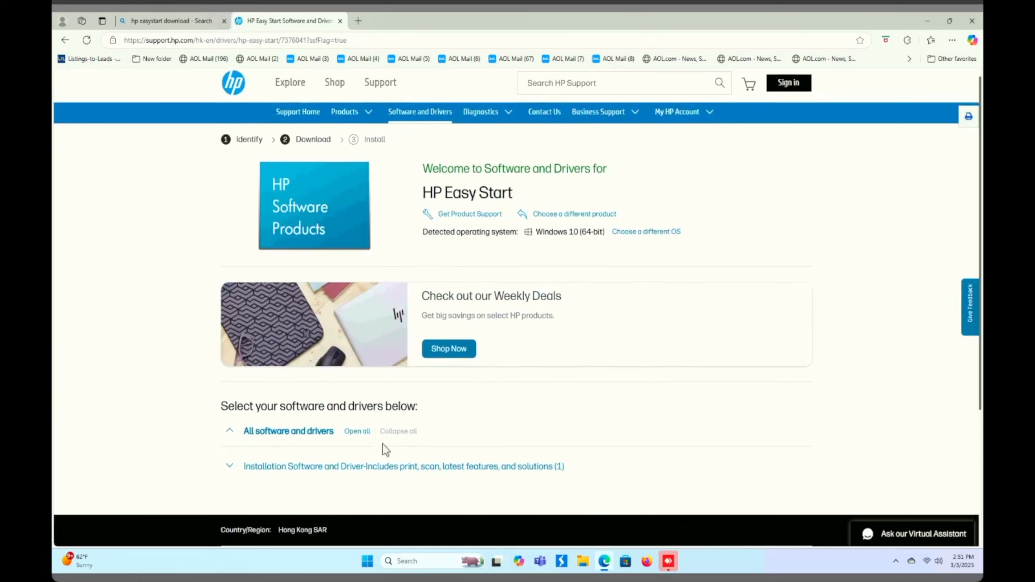
- Download the HP Easy Start Printer Setup Software 16.8.12 from the installation software and driver section
{"action": "left_click", "coordinate": [300, 475]}
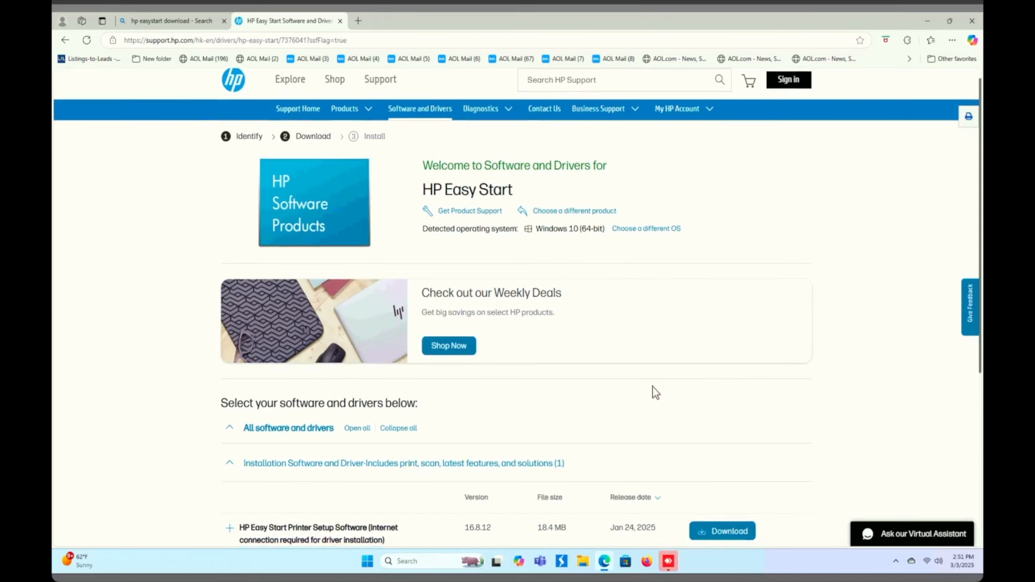
{"action": "scroll", "coordinate": [730, 377], "scroll_direction": "down", "scroll_amount": 1}
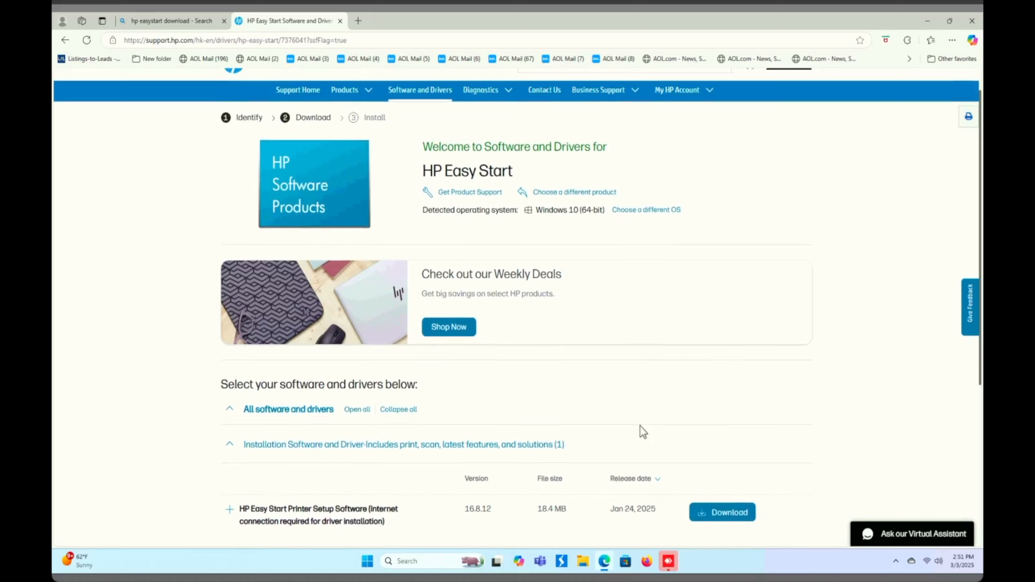
{"action": "scroll", "coordinate": [643, 431], "scroll_direction": "down", "scroll_amount": 1}
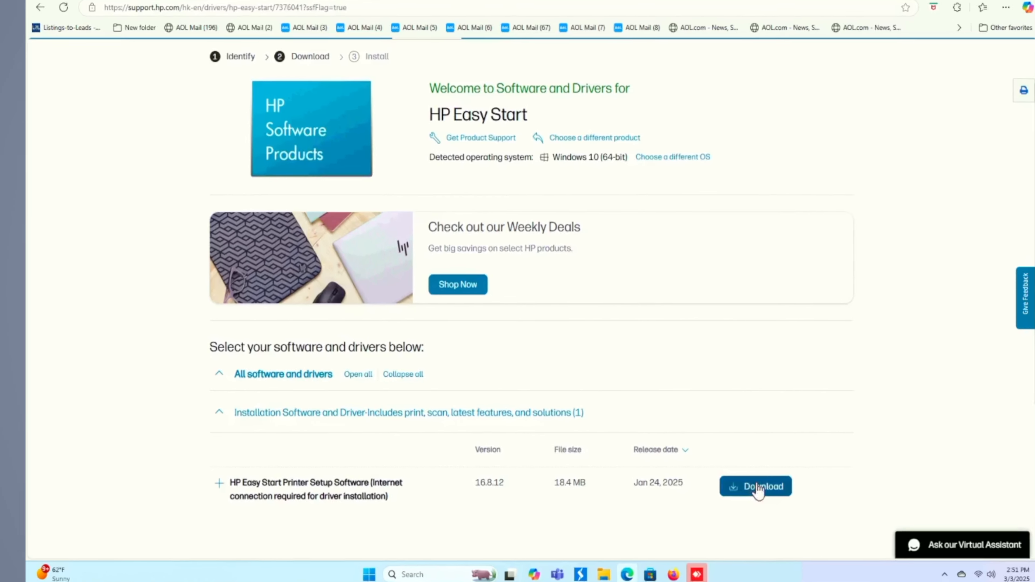
{"action": "left_click", "coordinate": [724, 480]}
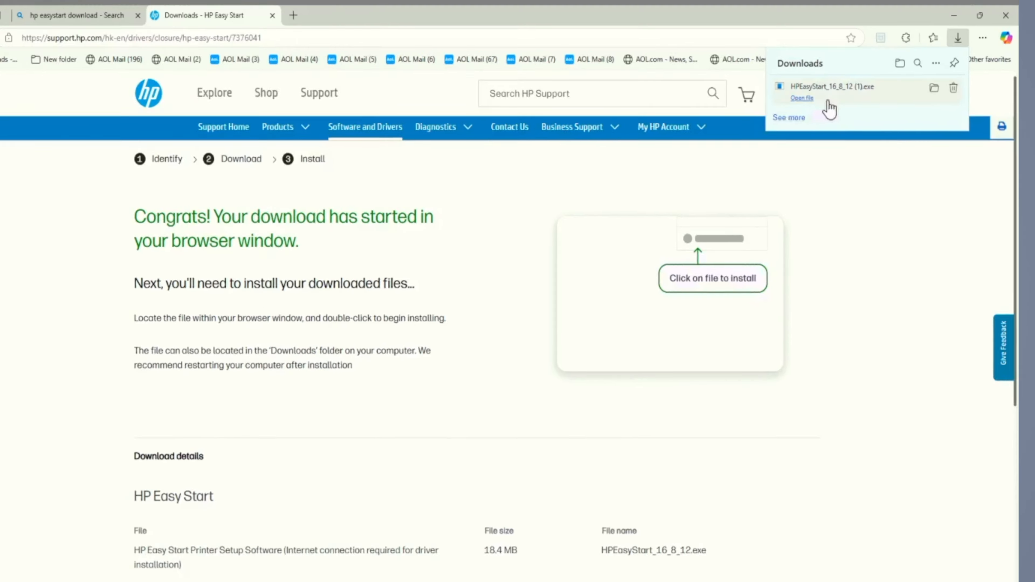
- Run the downloaded HPEasyStart_16_8_12 installer, allow it to make changes to the device, and proceed to finding the printer
{"action": "left_click", "coordinate": [801, 103]}
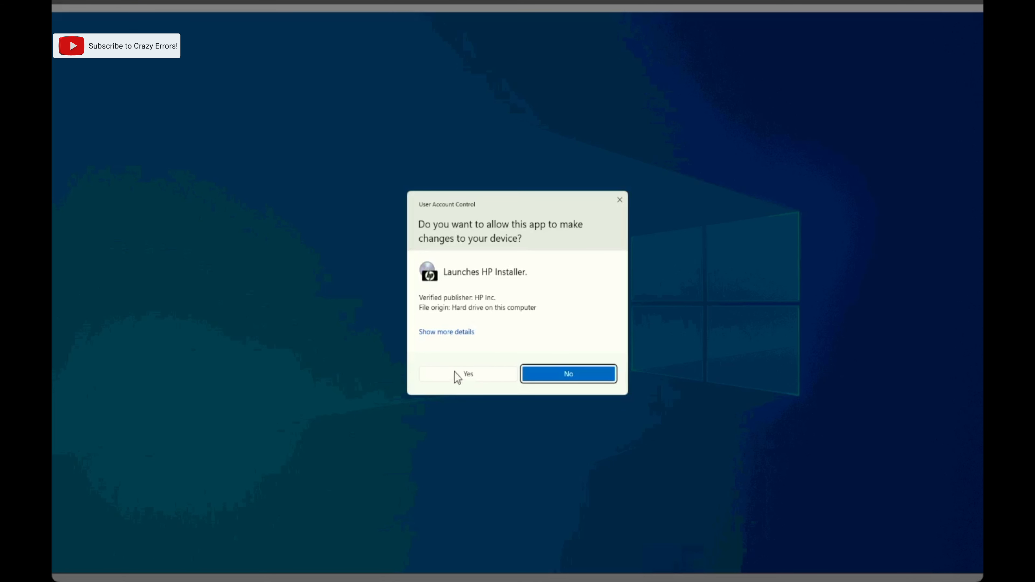
{"action": "left_click", "coordinate": [457, 374]}
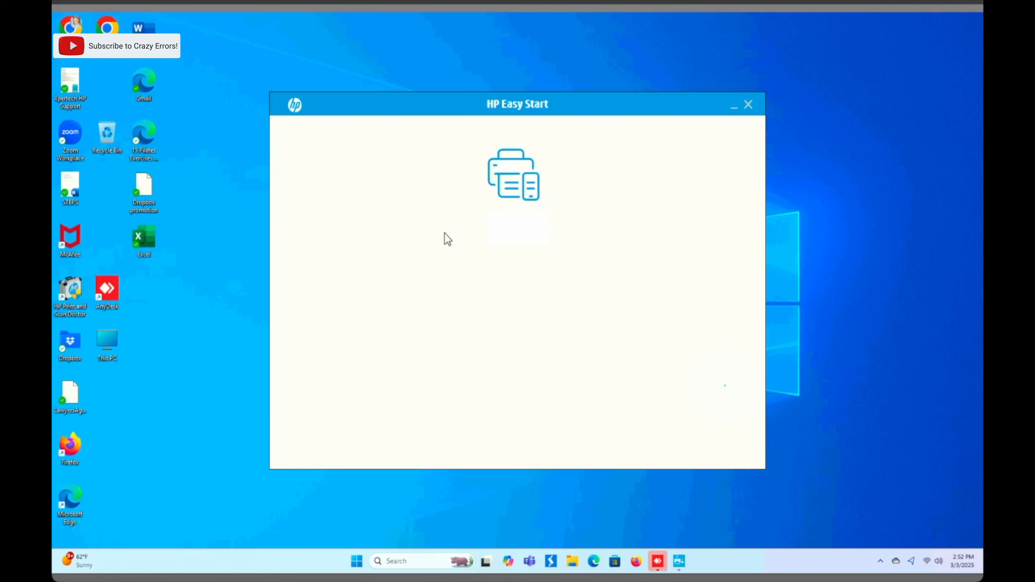
{"action": "left_click", "coordinate": [738, 388]}
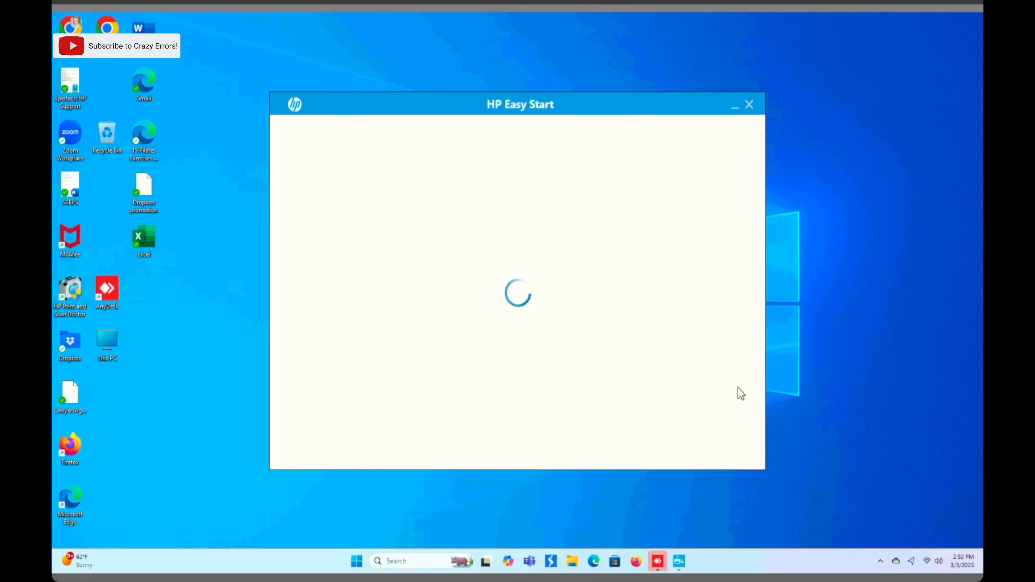
{"action": "left_click", "coordinate": [695, 425]}
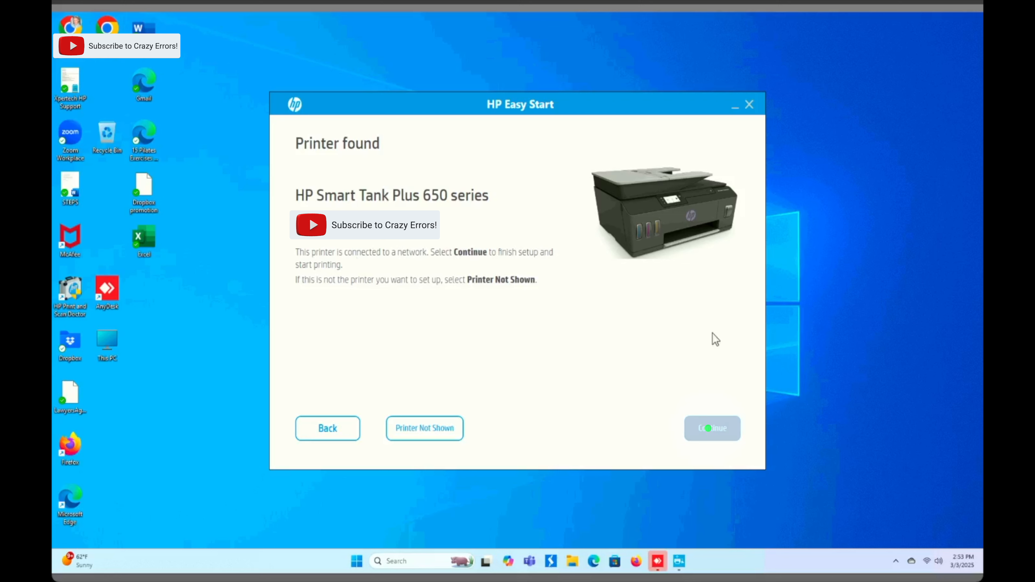
- Continue setup with the found HP Smart Tank Plus 650 series, accepting all connected printing data consents and skipping account activation
{"action": "left_click", "coordinate": [717, 434]}
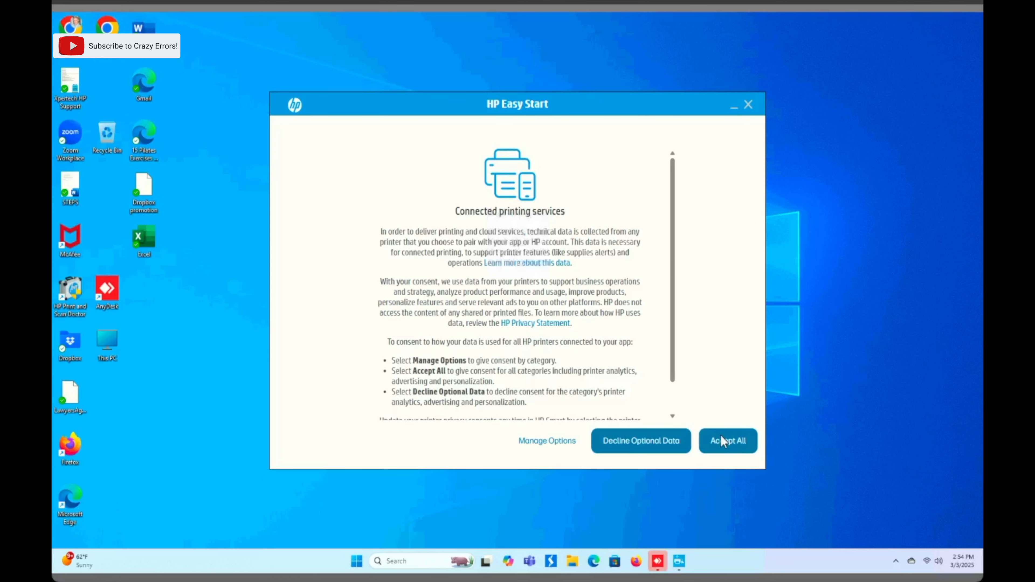
{"action": "left_click", "coordinate": [720, 435]}
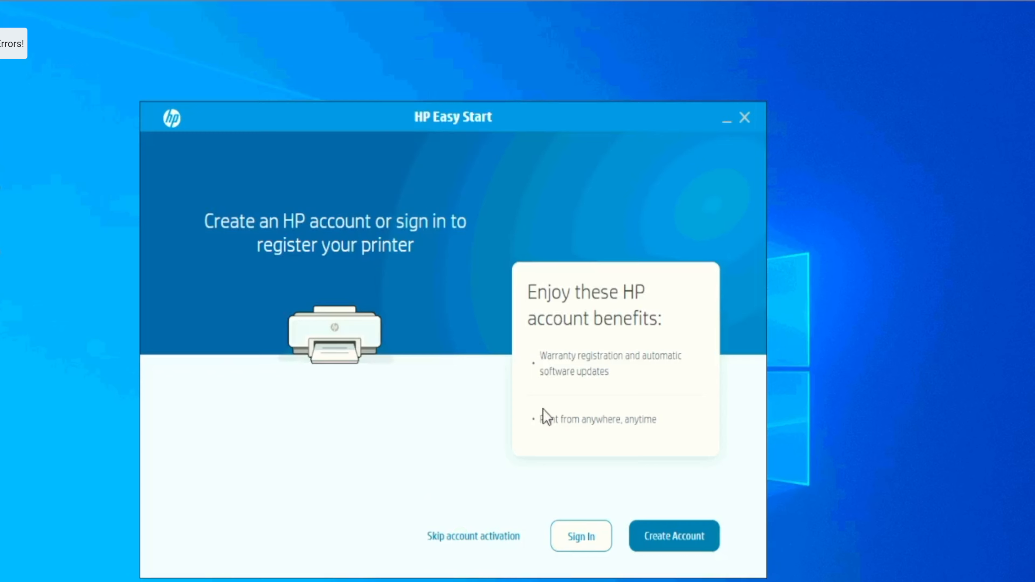
{"action": "left_click", "coordinate": [444, 541]}
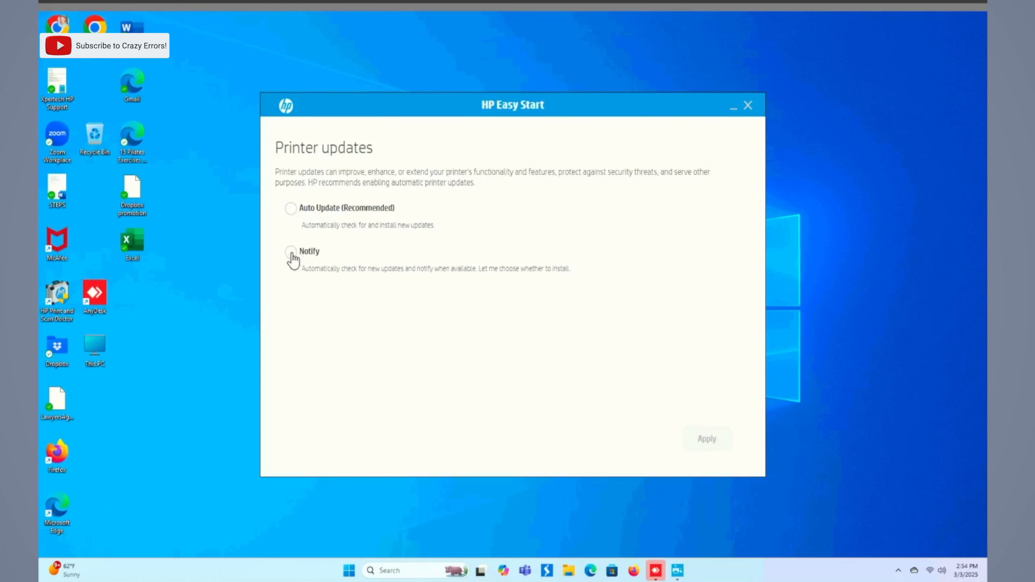
- Set printer updates to Notify and choose Full Software and Drivers as the software to install
{"action": "left_click", "coordinate": [291, 253]}
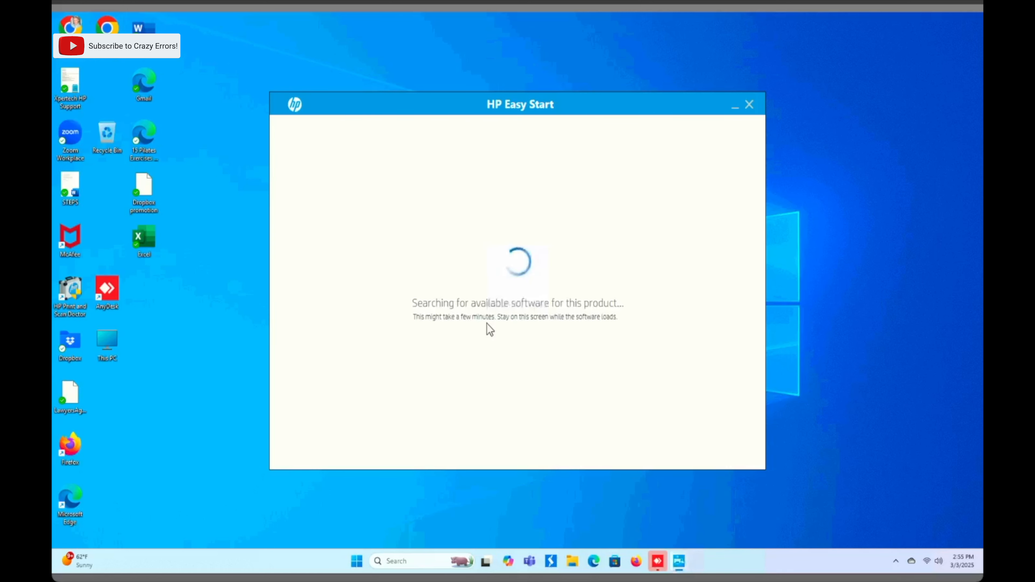
{"action": "left_click", "coordinate": [404, 276]}
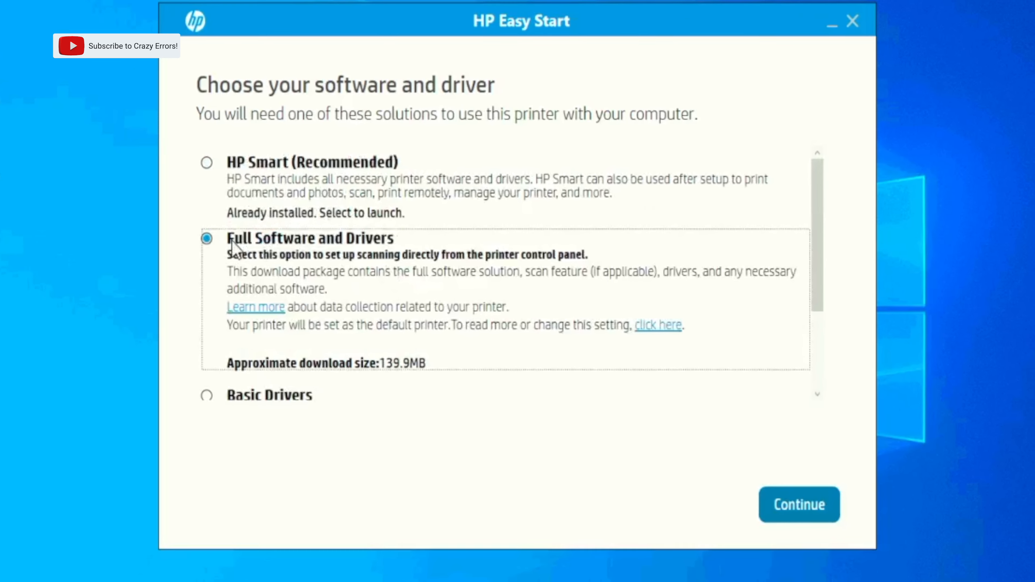
{"action": "left_click", "coordinate": [808, 513]}
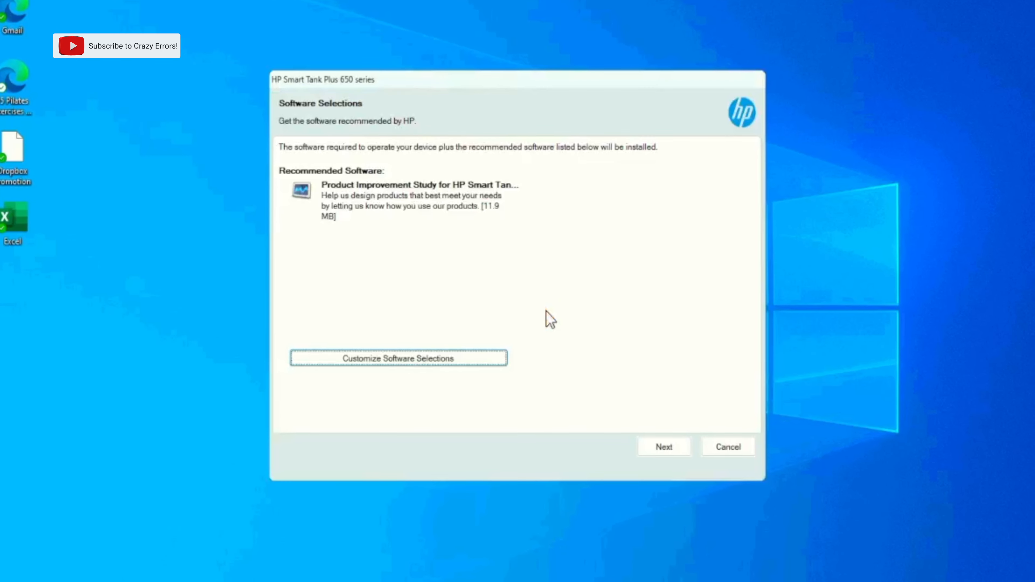
- Keep the recommended software selection and accept the installation agreements and settings
{"action": "left_click", "coordinate": [662, 453]}
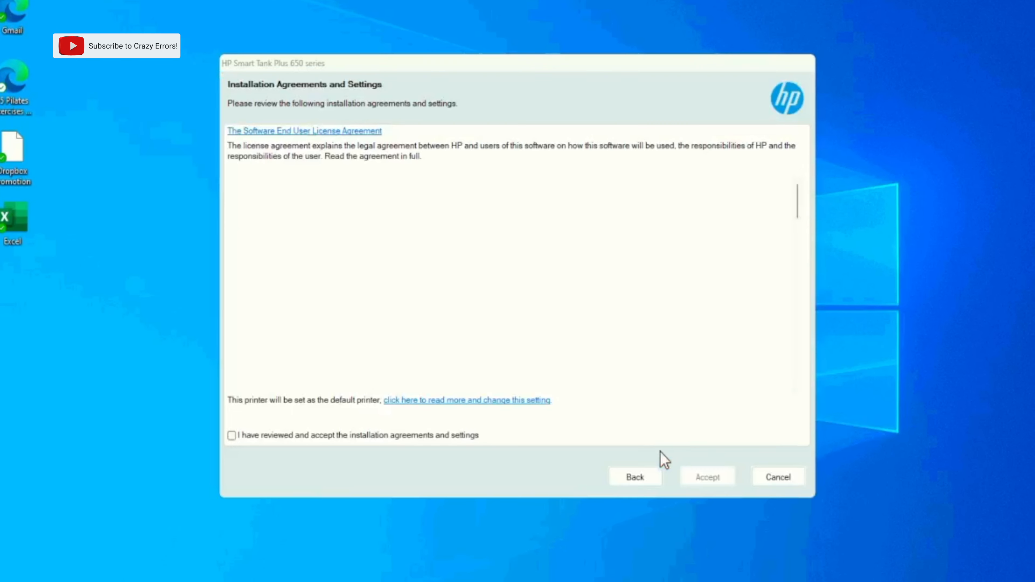
{"action": "left_click", "coordinate": [232, 436]}
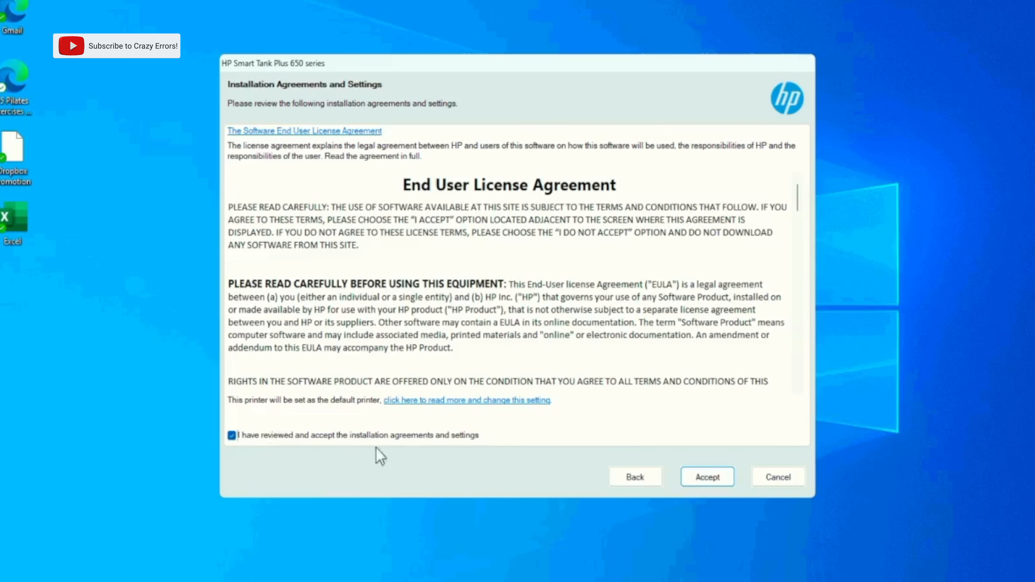
{"action": "left_click", "coordinate": [707, 478]}
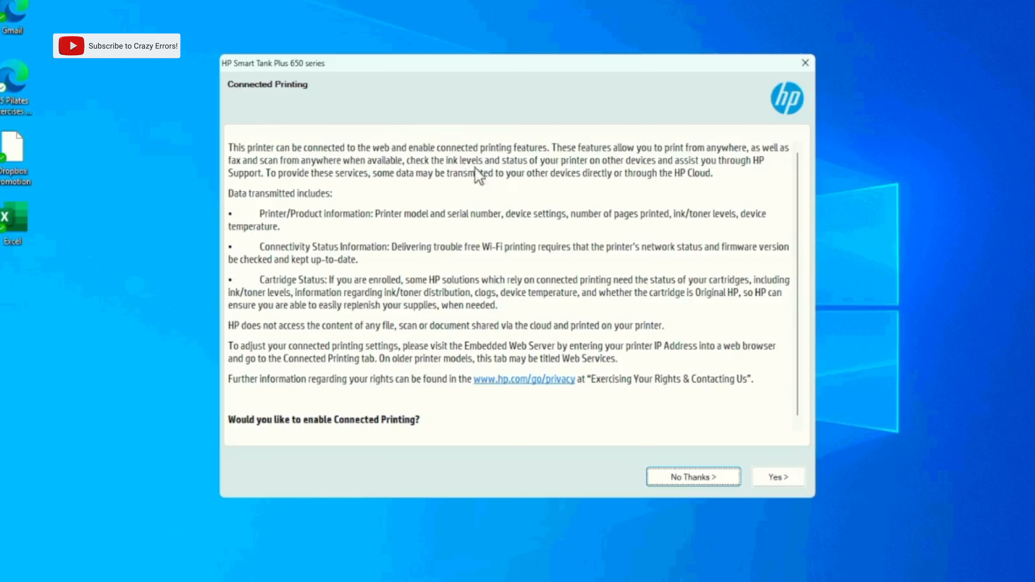
- Enable Connected Printing and decline both Printer Analytics and Application Analytics data collection
{"action": "left_click", "coordinate": [779, 478]}
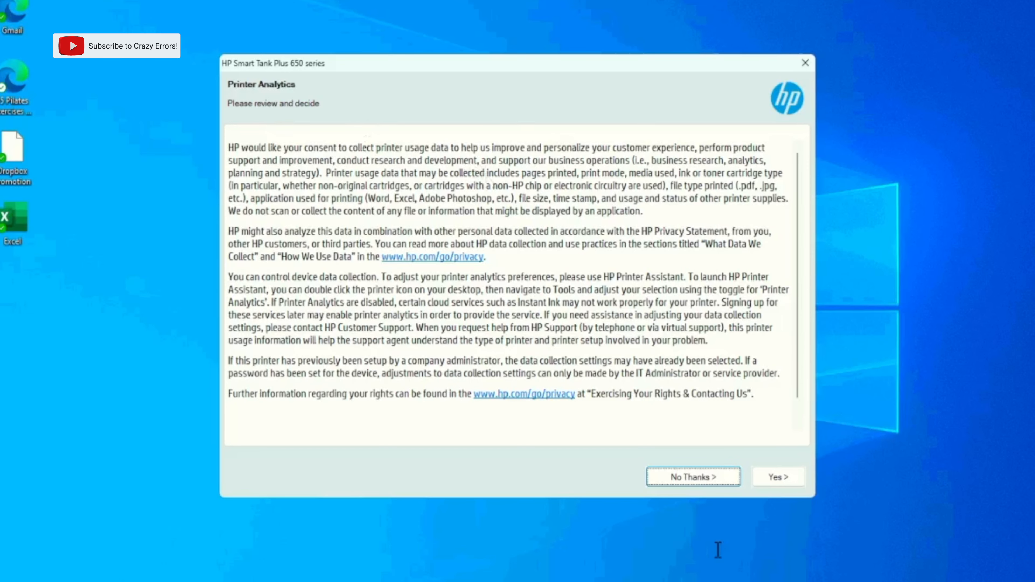
{"action": "left_click", "coordinate": [693, 481]}
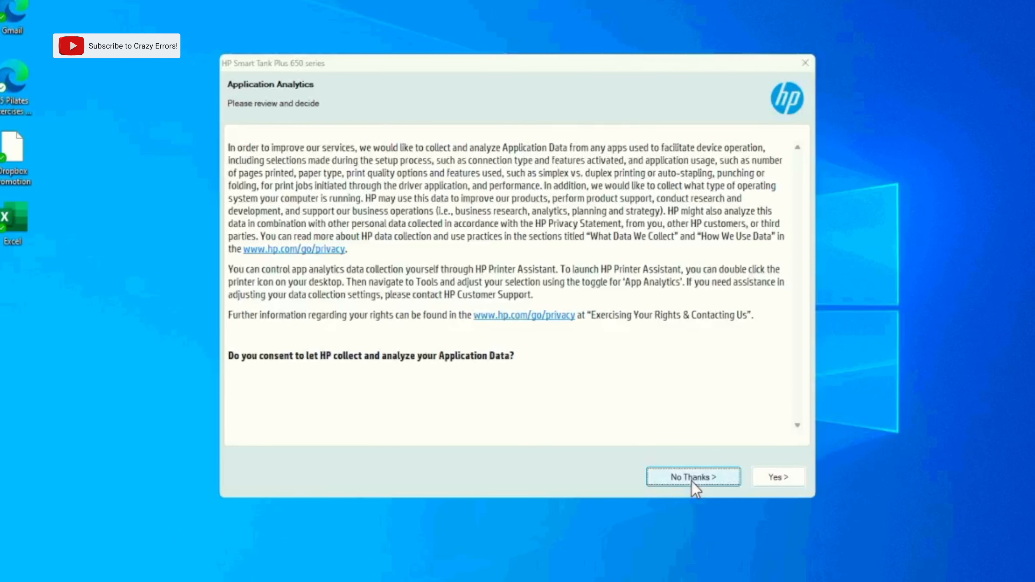
{"action": "left_click", "coordinate": [693, 479]}
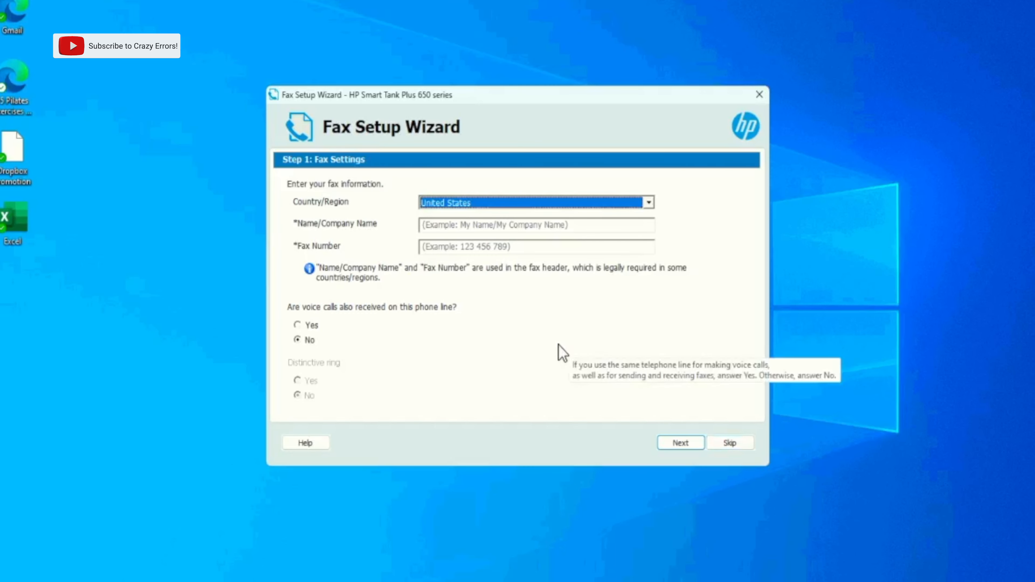
- Skip the fax setup wizard and finish the HP Smart Tank Plus 650 series printer setup
{"action": "left_click", "coordinate": [736, 445]}
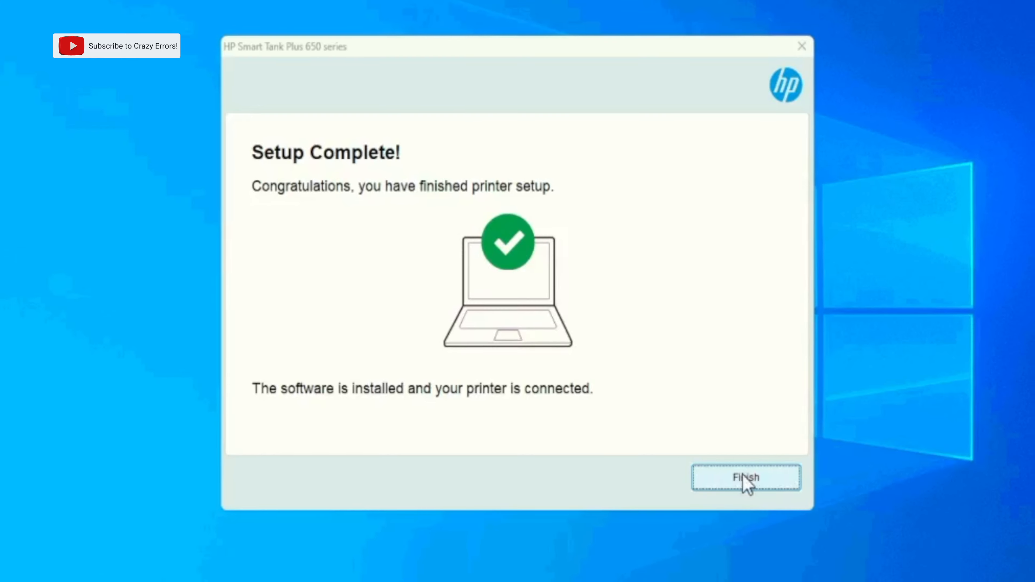
{"action": "left_click", "coordinate": [696, 416]}
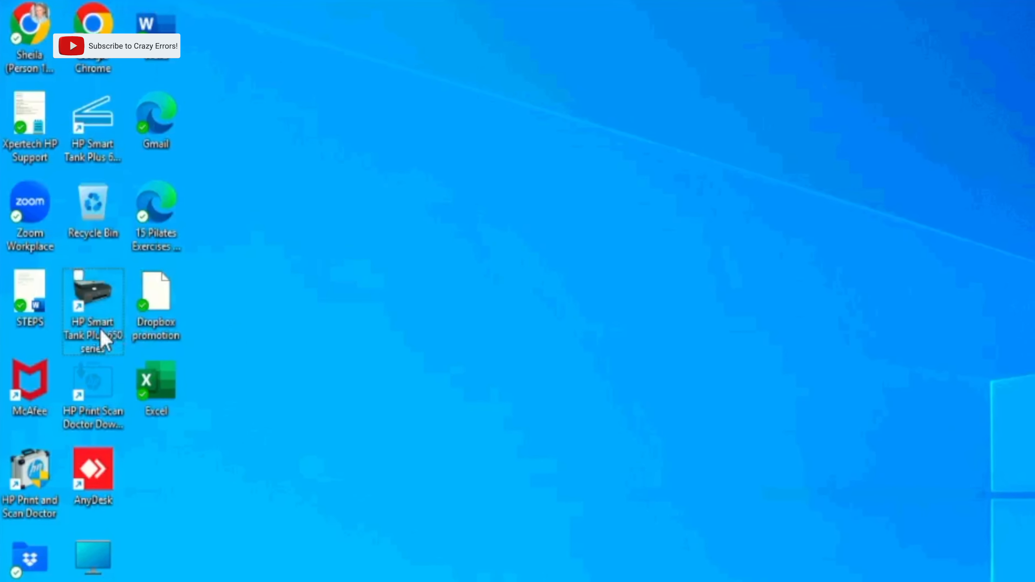
- Locate the new HP Smart Tank Plus 650 series desktop shortcuts and launch its HP Scan shortcut
{"action": "left_click", "coordinate": [102, 339]}
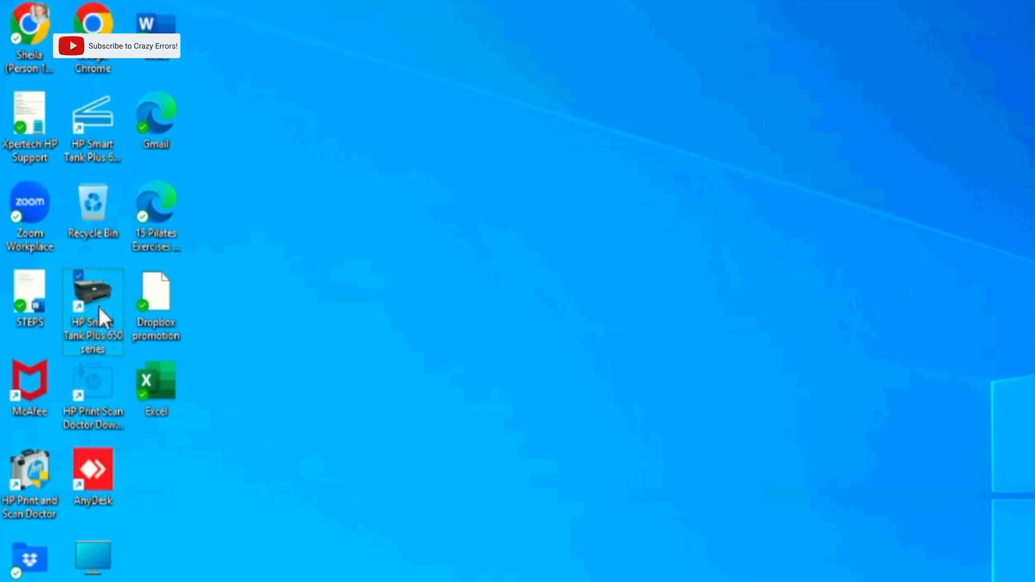
{"action": "left_click", "coordinate": [88, 107]}
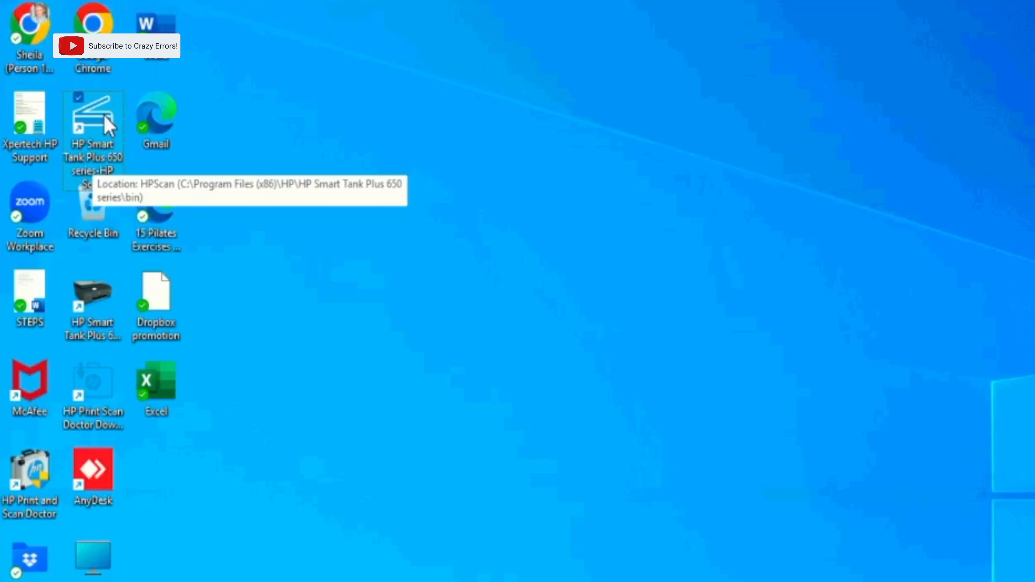
{"action": "left_click", "coordinate": [335, 225]}
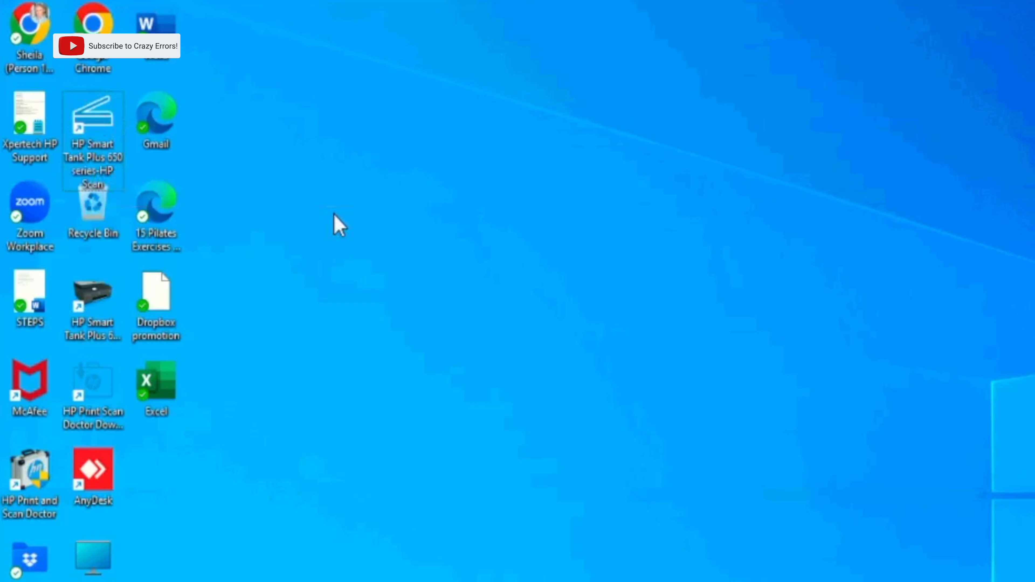
{"action": "double_click", "coordinate": [99, 126]}
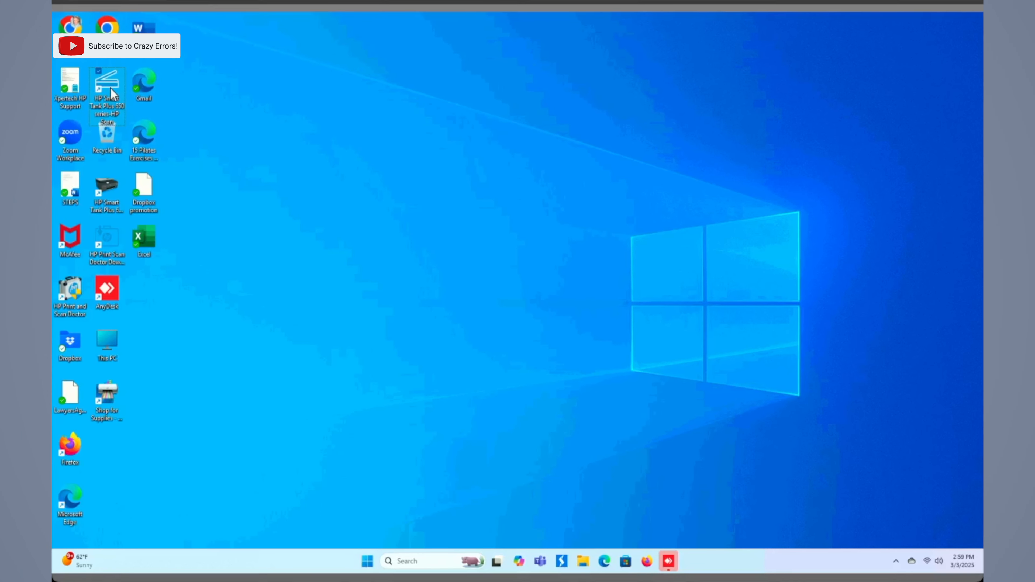